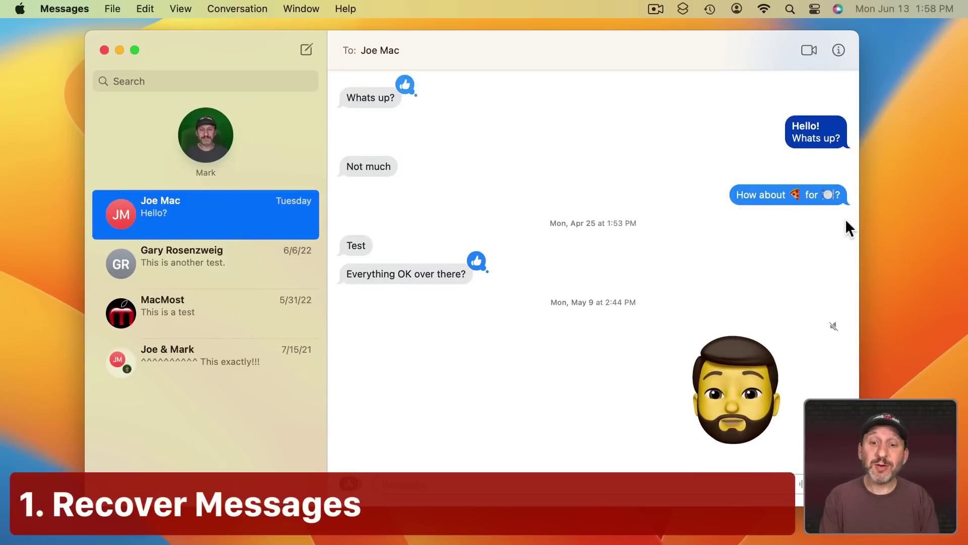
Delete the "Hello! Whats up?" message from the Messages conversation
right_click(810, 132)
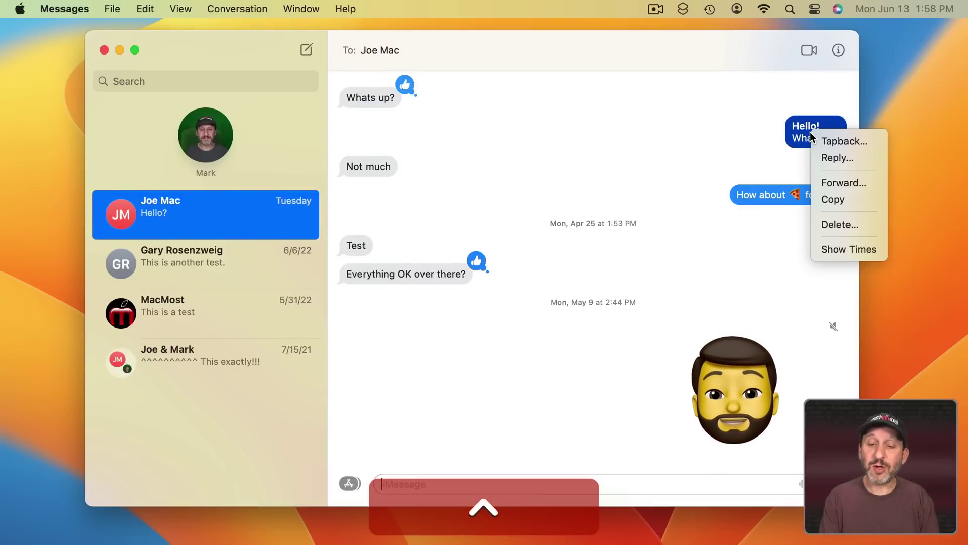
click(837, 222)
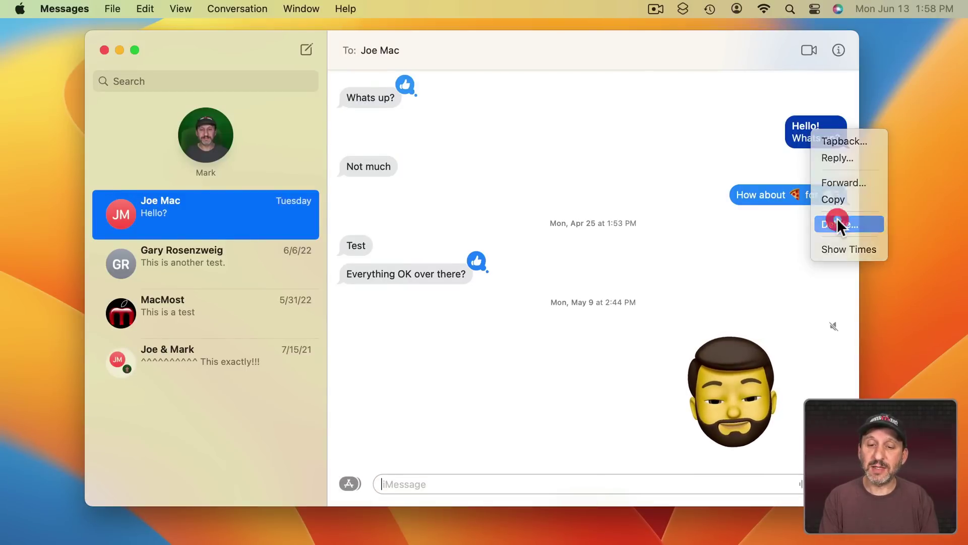
click(546, 327)
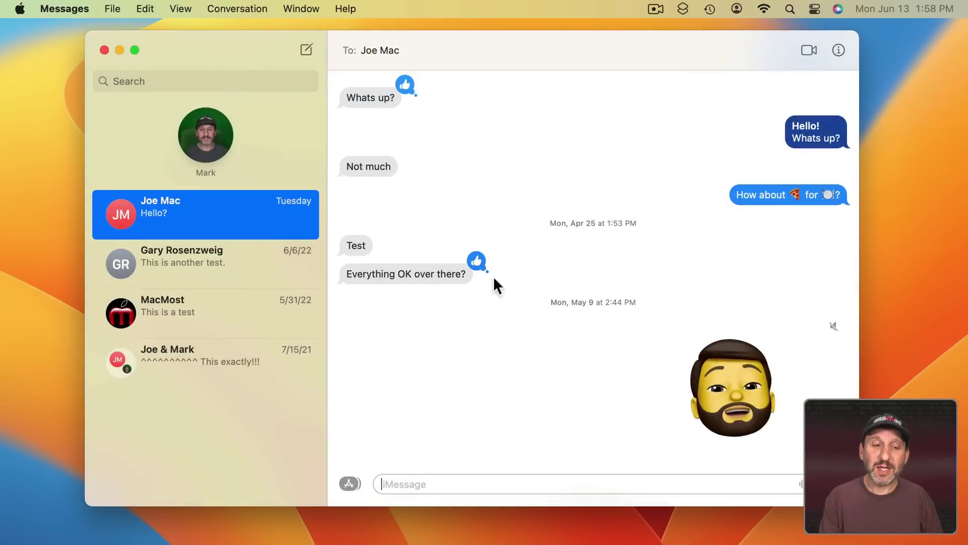
Recover the message from Recently Deleted and mark the conversation as unread
click(180, 7)
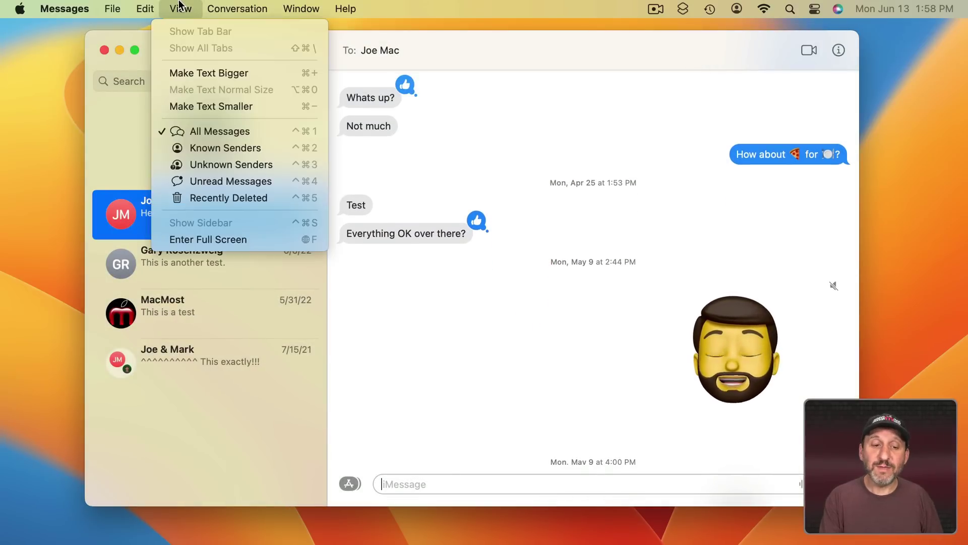
click(221, 195)
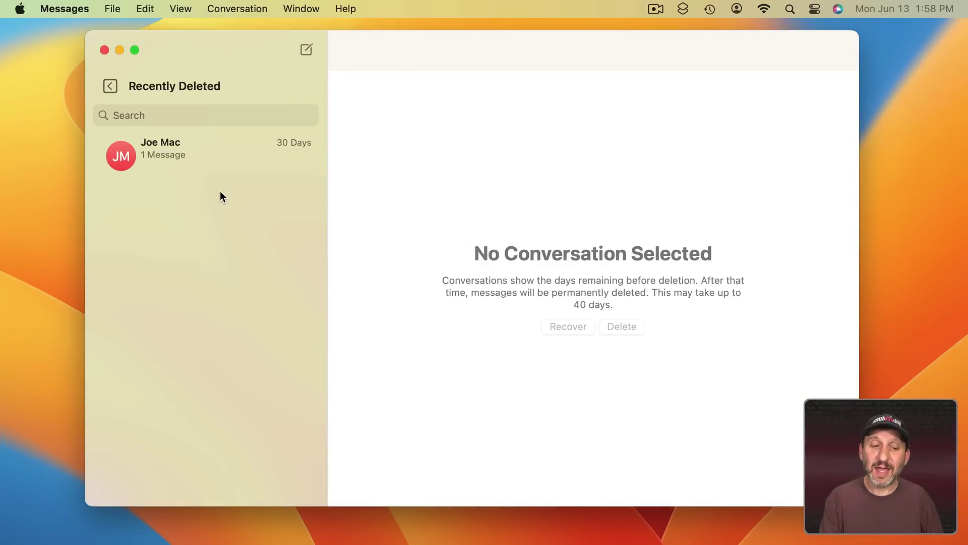
click(192, 145)
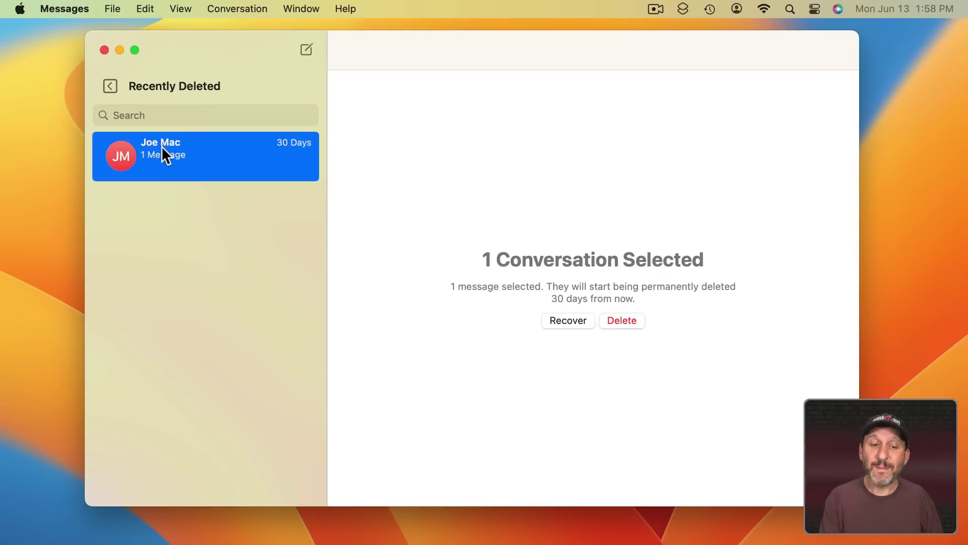
click(567, 323)
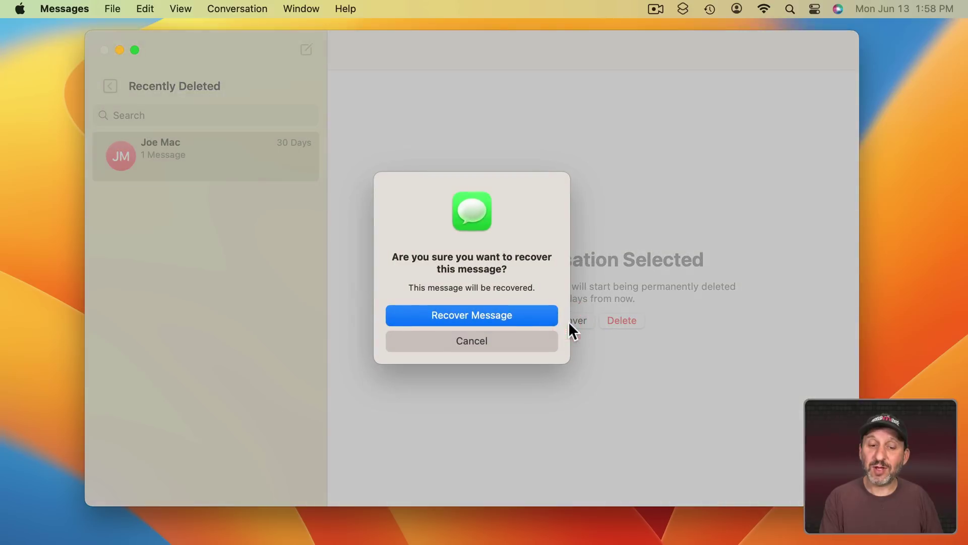
click(494, 315)
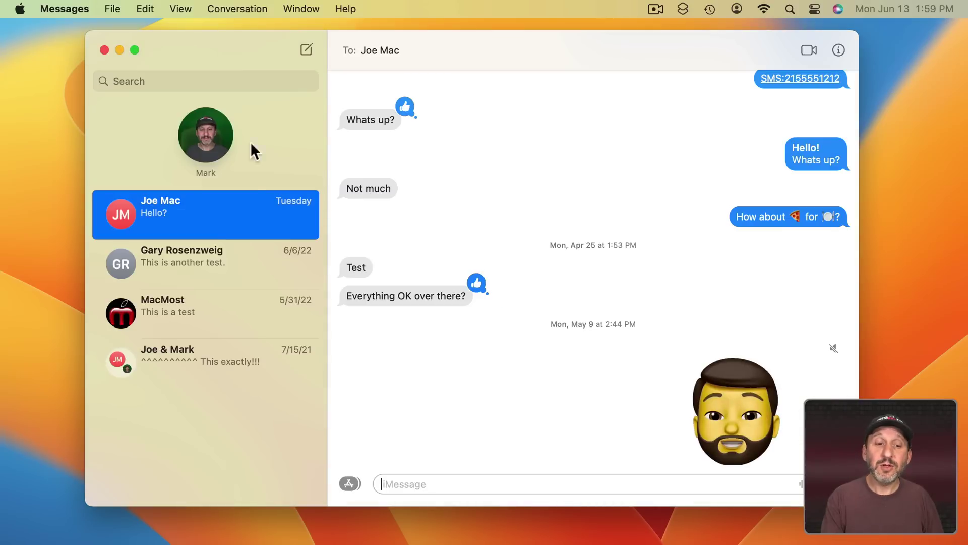
click(217, 8)
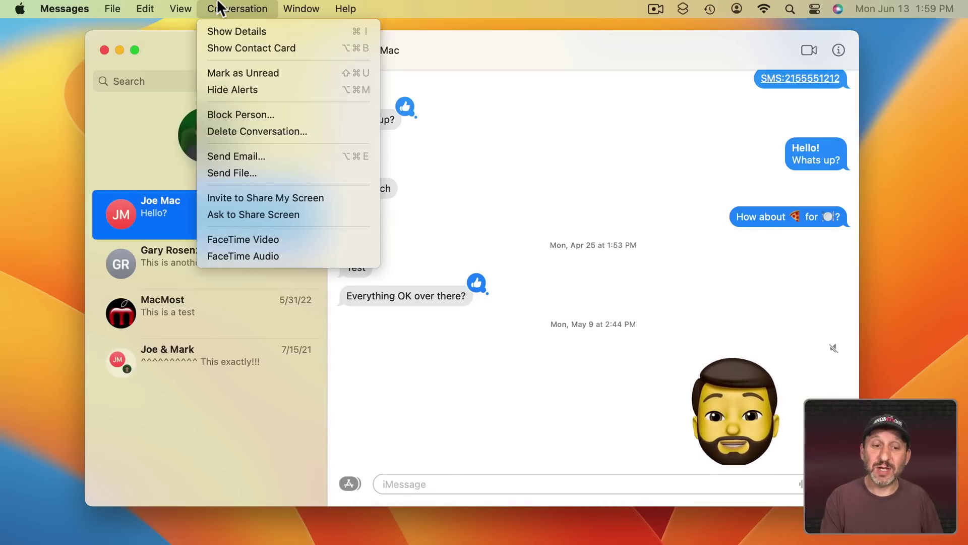
click(246, 71)
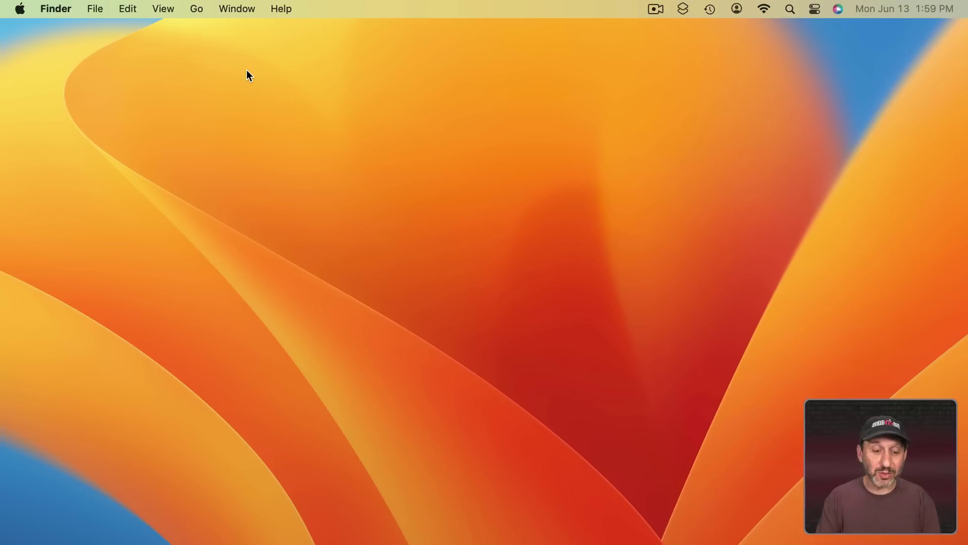
Launch the Weather app through Spotlight search with 'wea'
key(cmd+space)
text(wea)
key(Return)
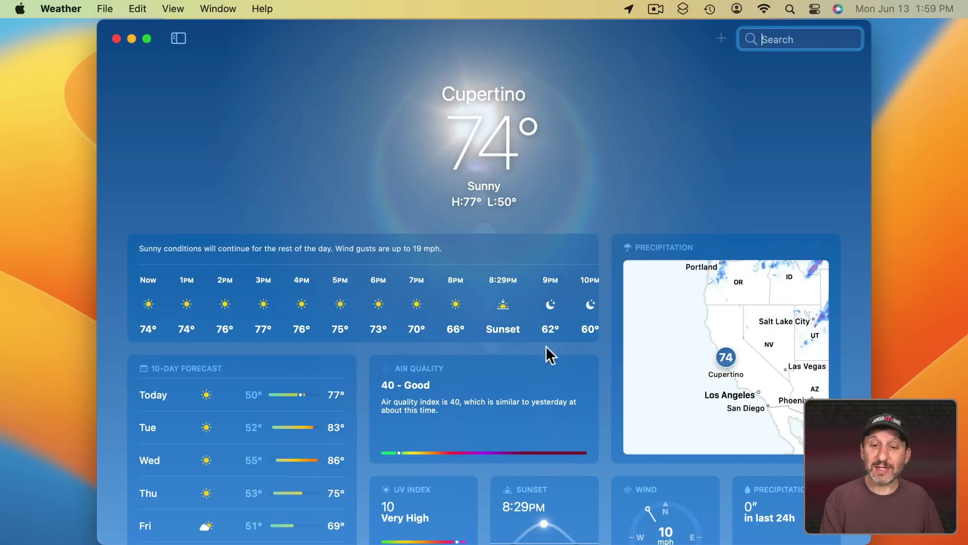
Browse Cupertino's forecast cards, toggle the locations sidebar, and open the full precipitation map
scroll(503, 380, down, 5)
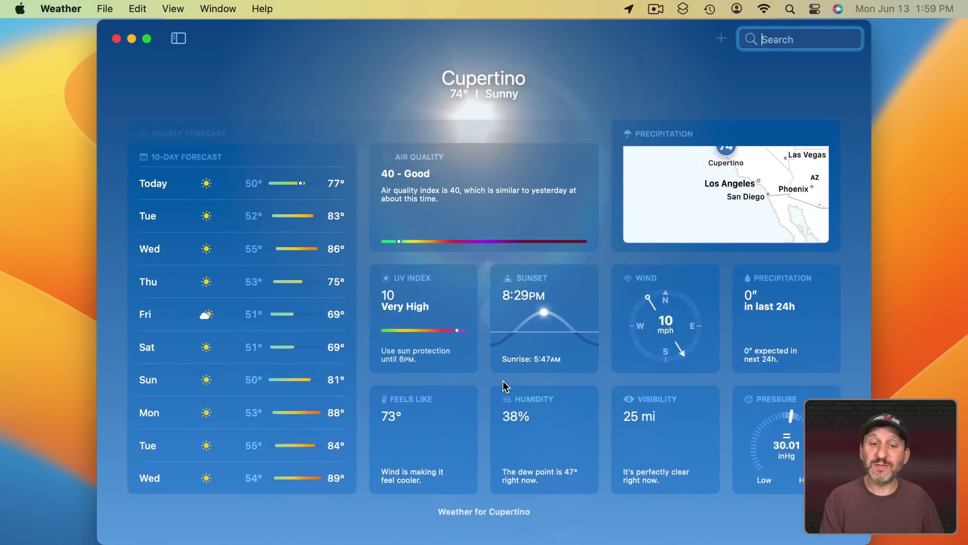
scroll(505, 386, up, 5)
click(178, 39)
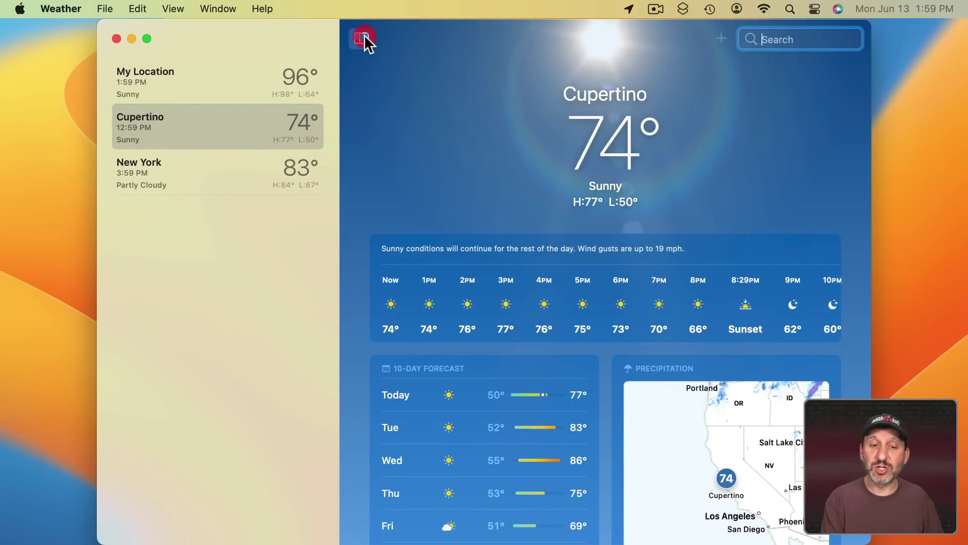
click(362, 38)
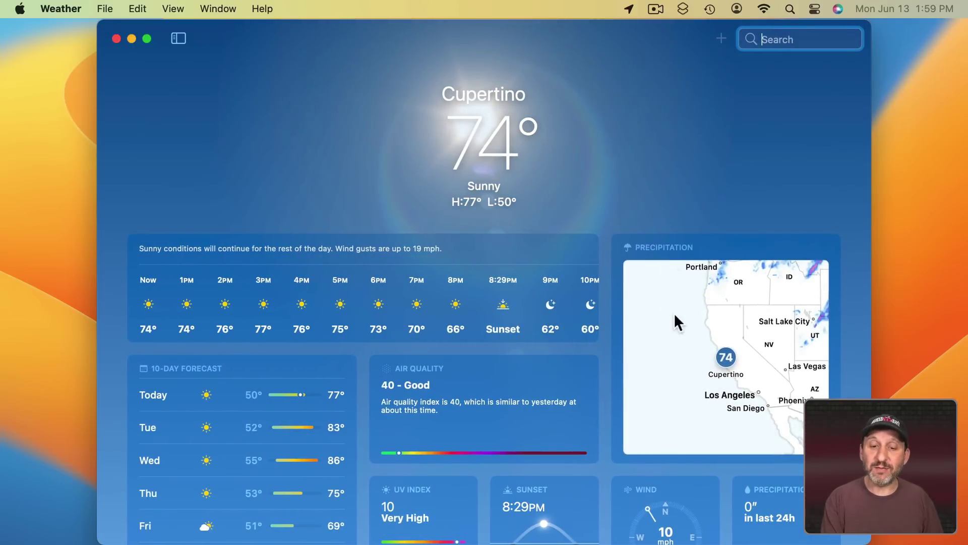
click(718, 345)
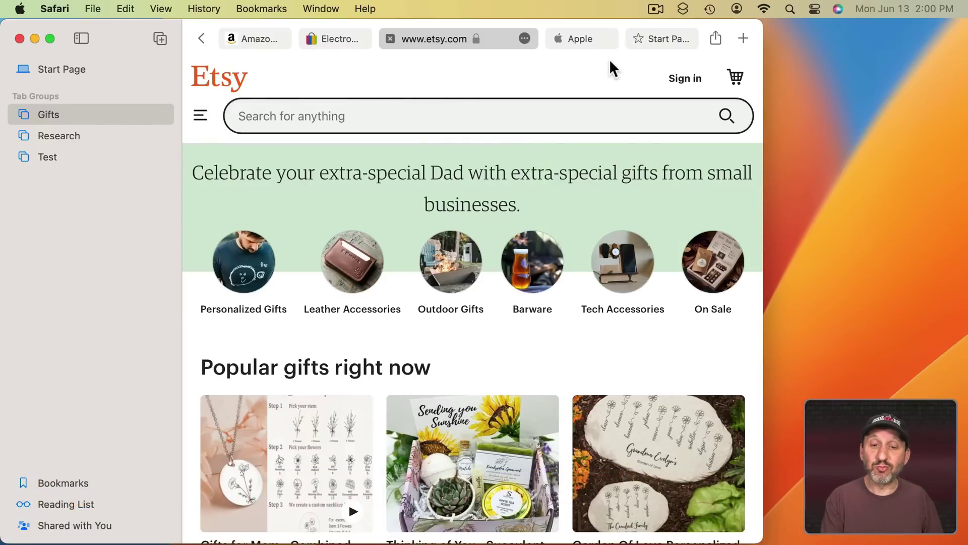
View the Start Page and its customize options, then switch to the Research tab group
click(656, 39)
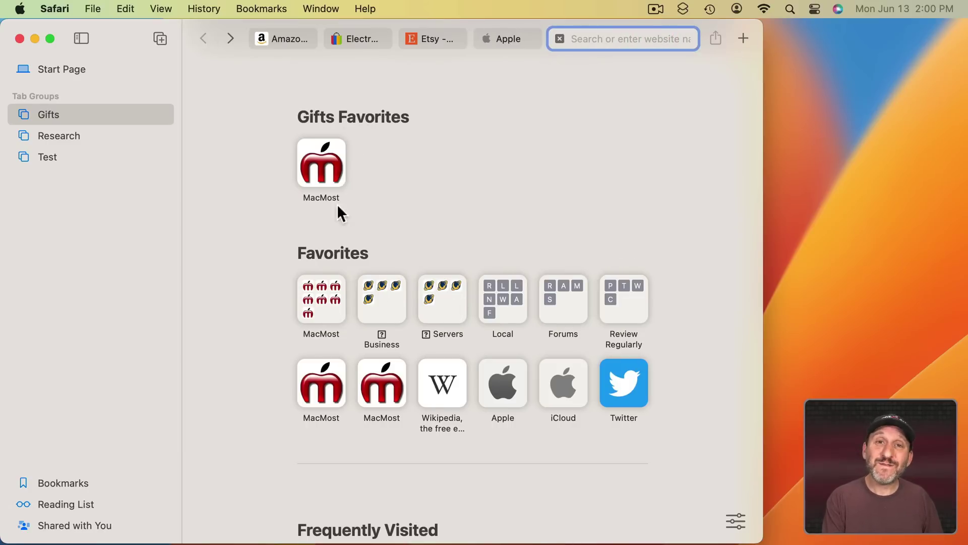
click(734, 524)
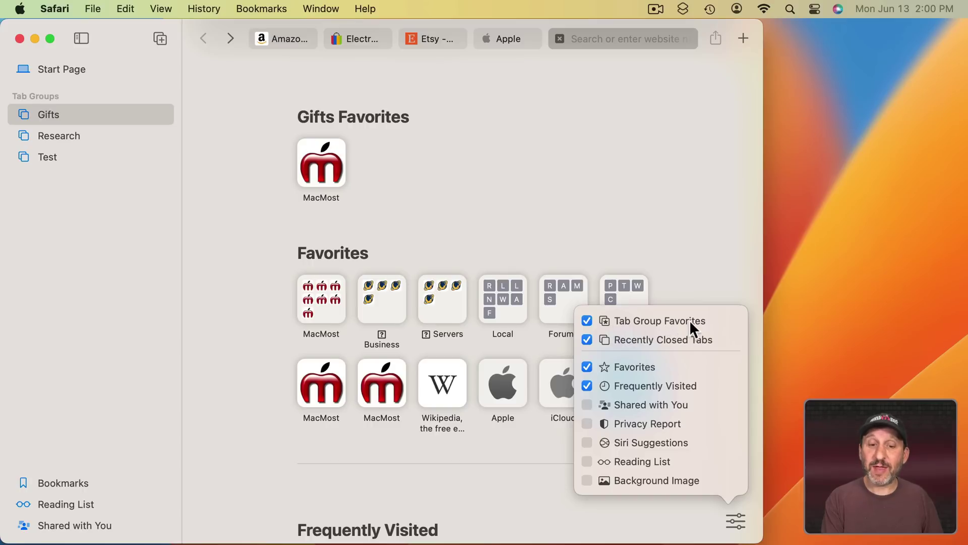
click(497, 207)
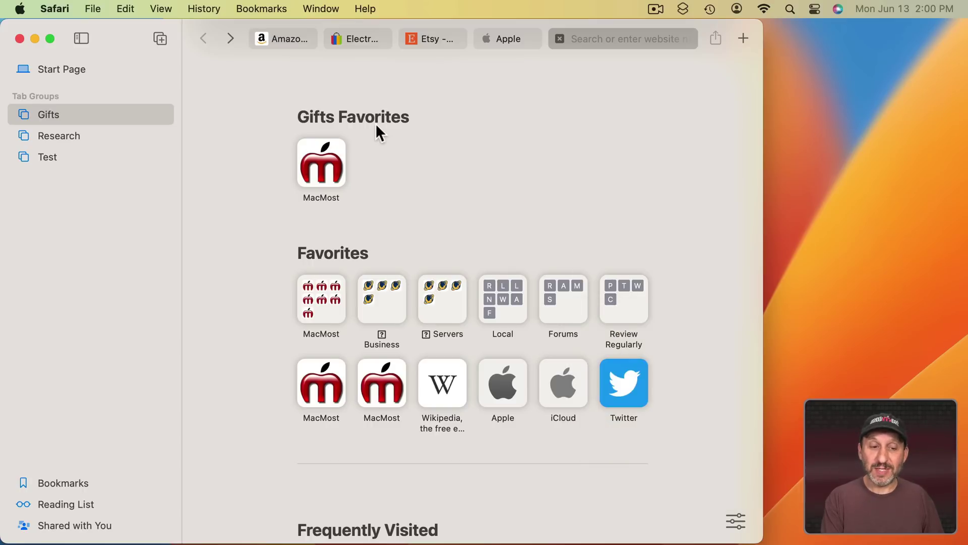
click(75, 135)
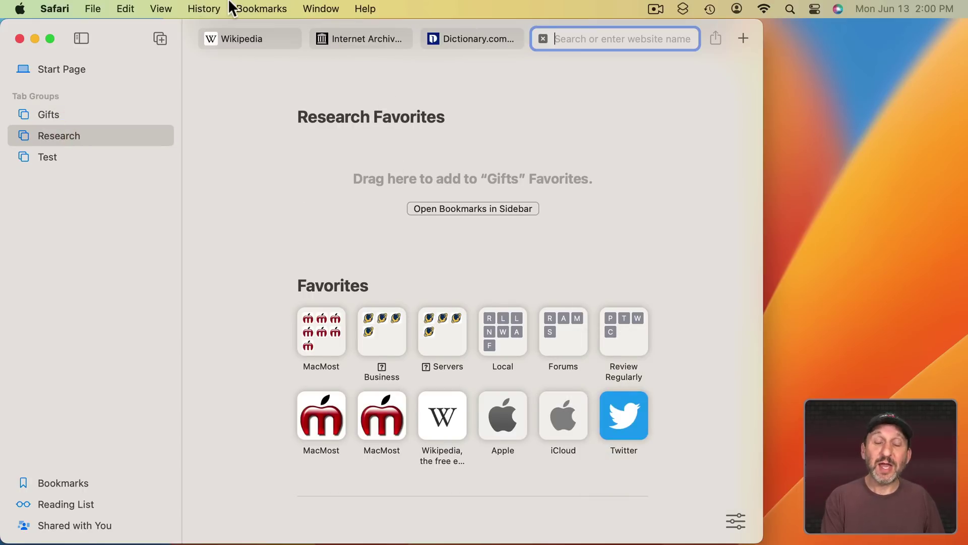
Open Safari's bookmarks editor from the Bookmarks menu
click(254, 1)
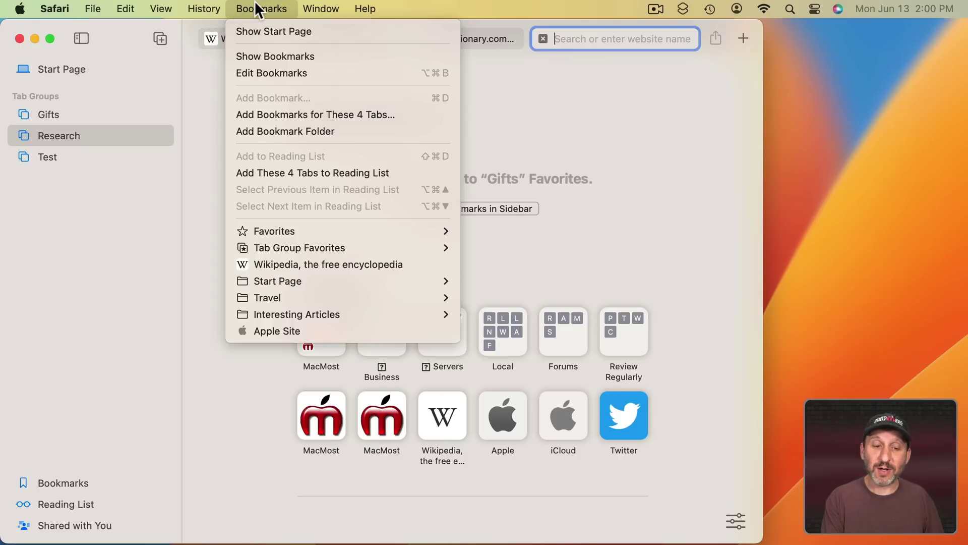
mouse_move(298, 246)
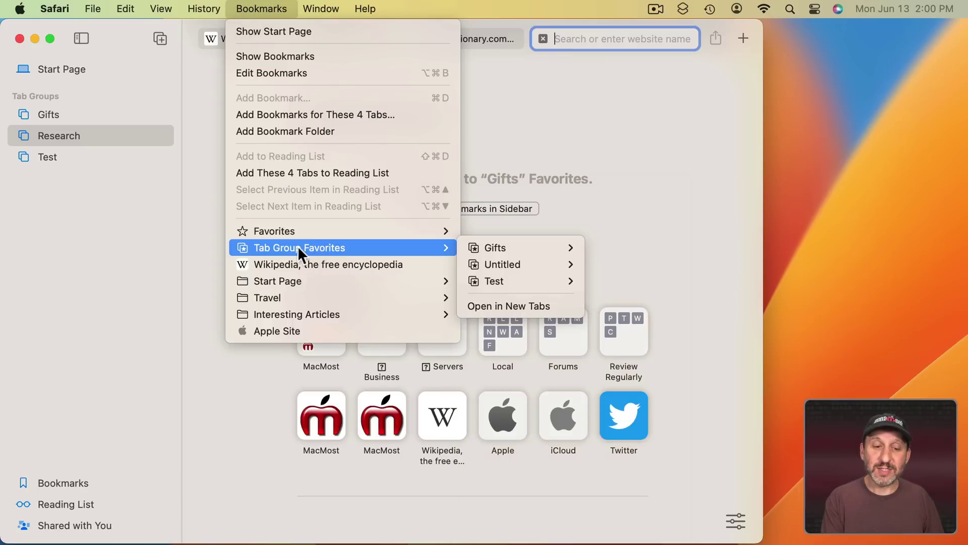
click(320, 73)
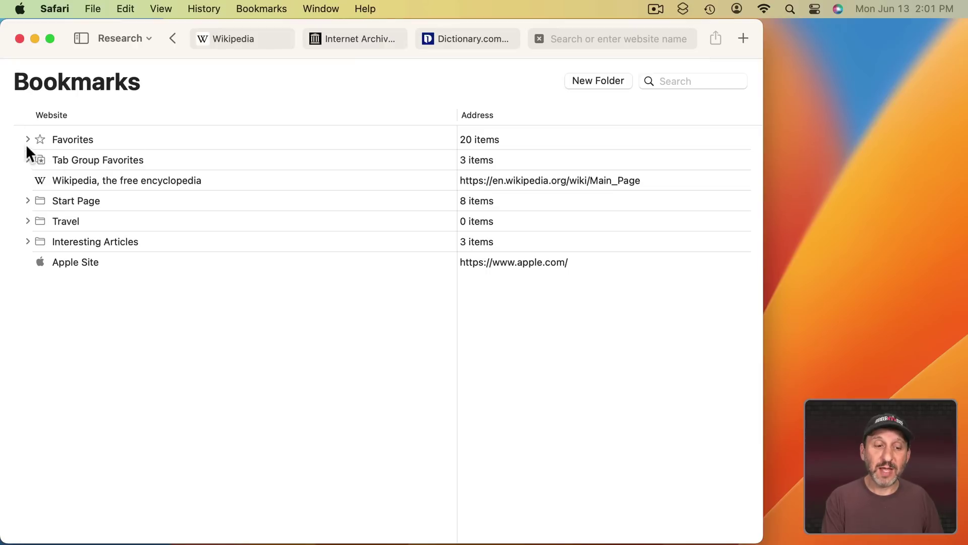
Expand Tab Group Favorites and its Gifts, Untitled and Test folders
click(27, 159)
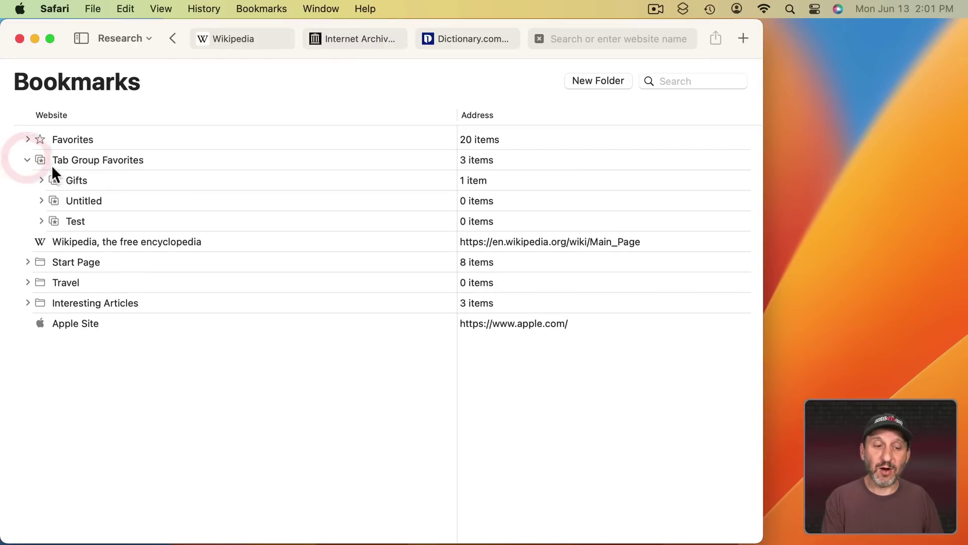
click(40, 180)
click(41, 220)
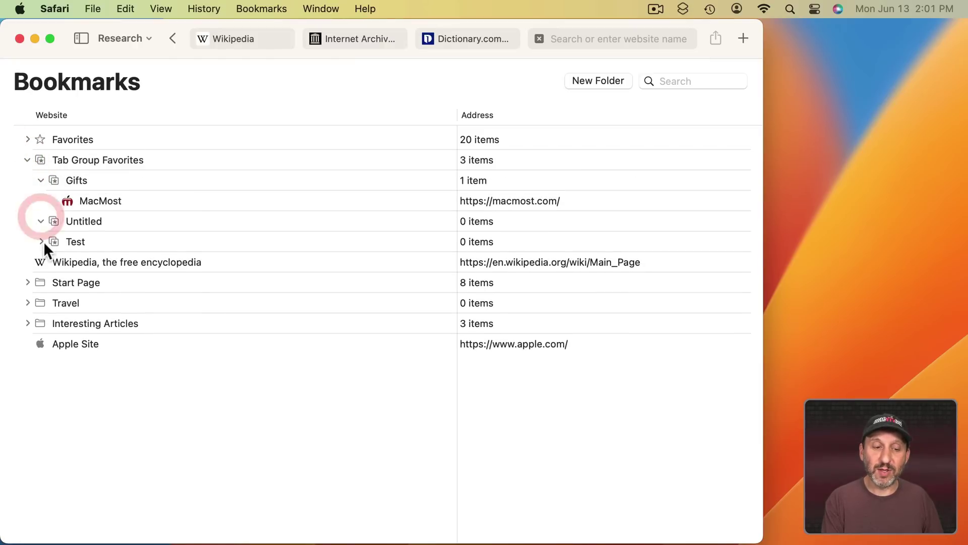
click(43, 241)
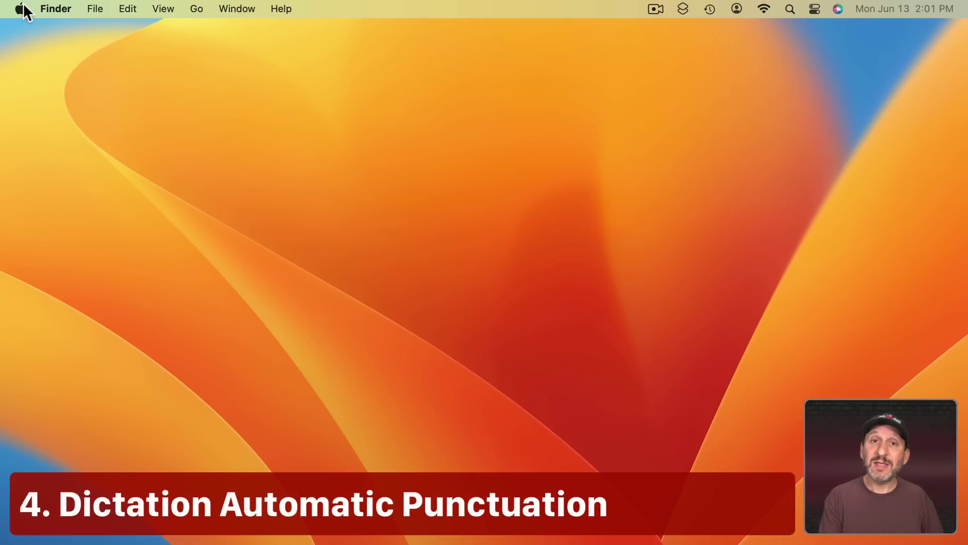
Open the Keyboard pane in System Settings
click(23, 5)
click(39, 58)
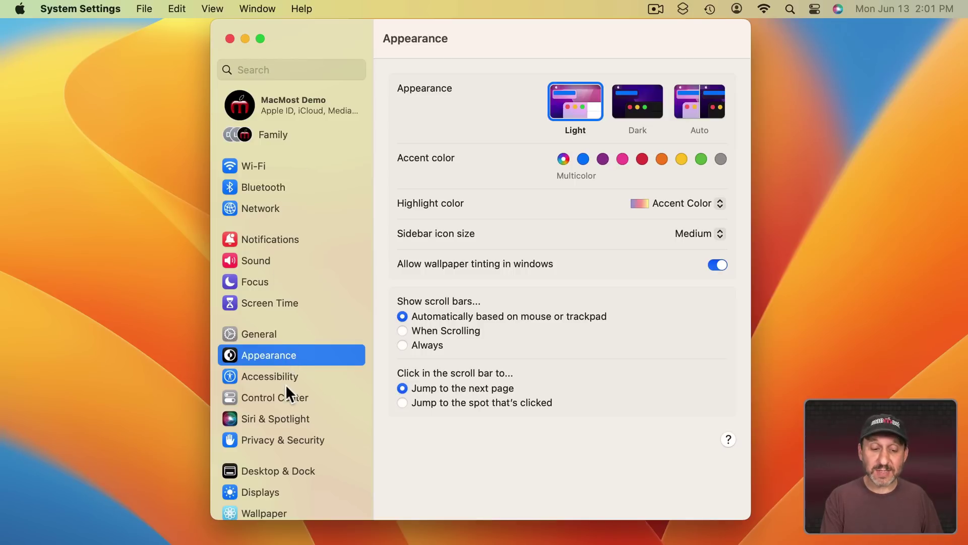
scroll(303, 375, down, 10)
click(268, 403)
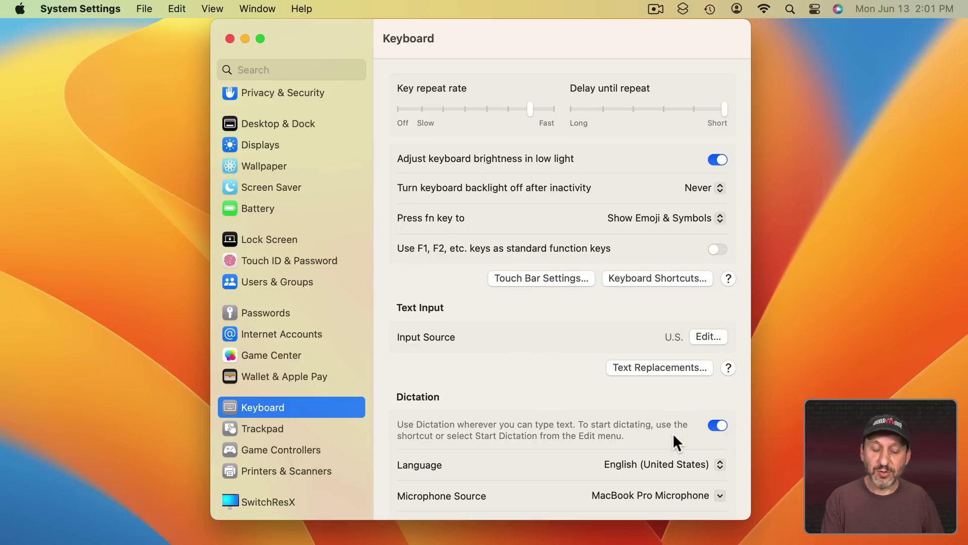
Keep the Dictation shortcut set to Press Control Key Twice
scroll(673, 433, down, 4)
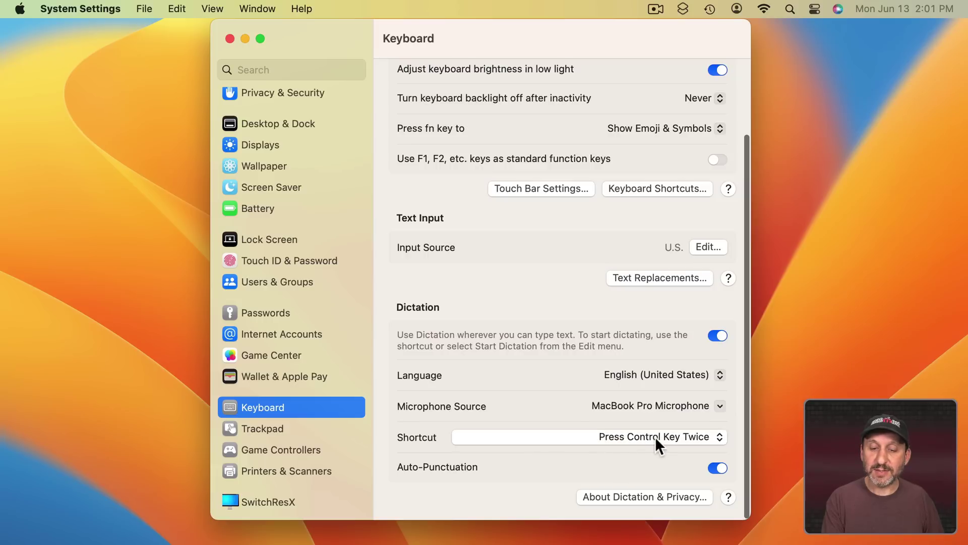
click(692, 439)
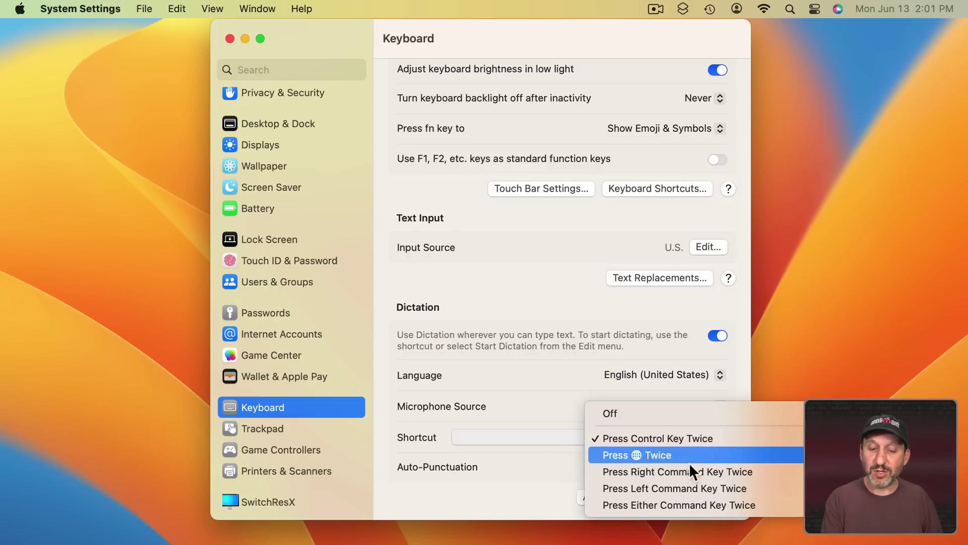
click(559, 411)
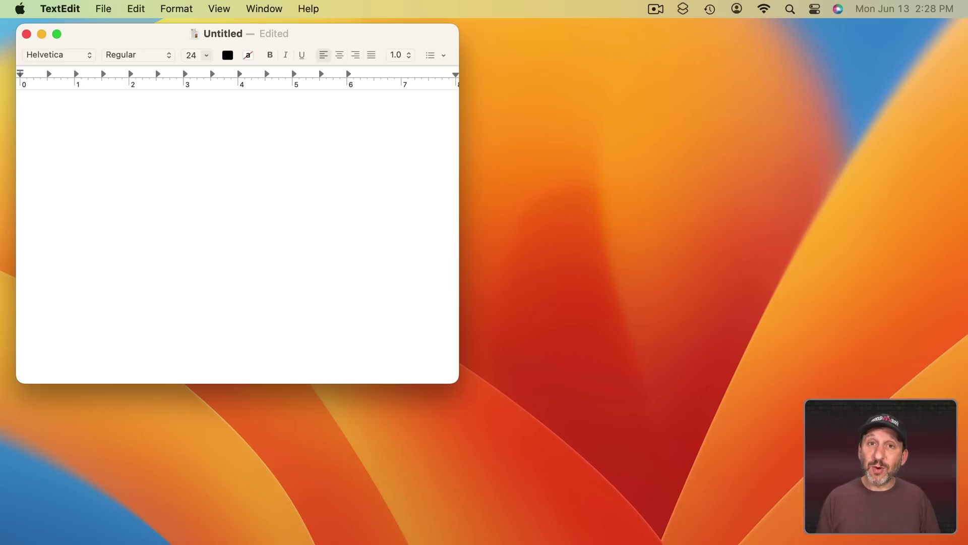
Start Dictation with the Control key to dictate pizza and smiley emoji
key(ctrl)
key(ctrl)
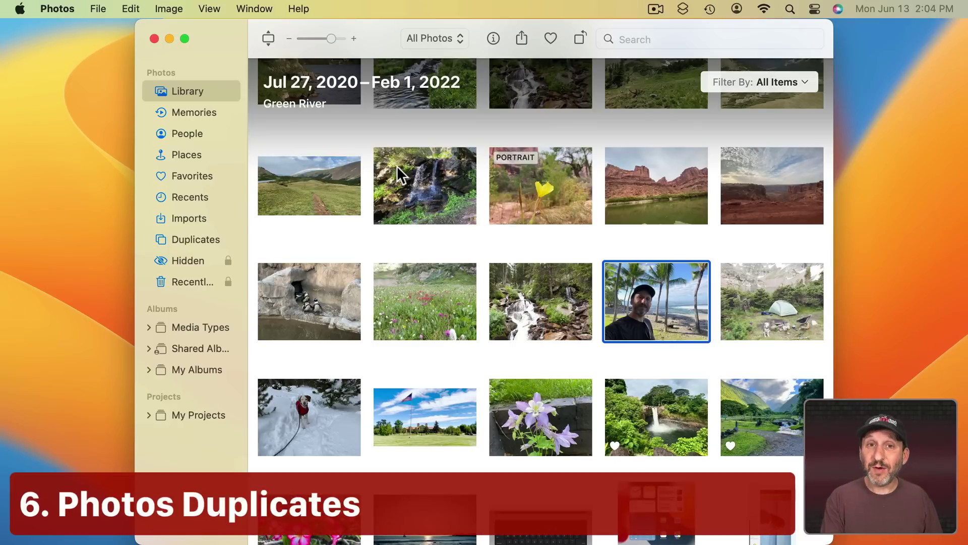
Show the Duplicates album in the Photos sidebar
click(195, 237)
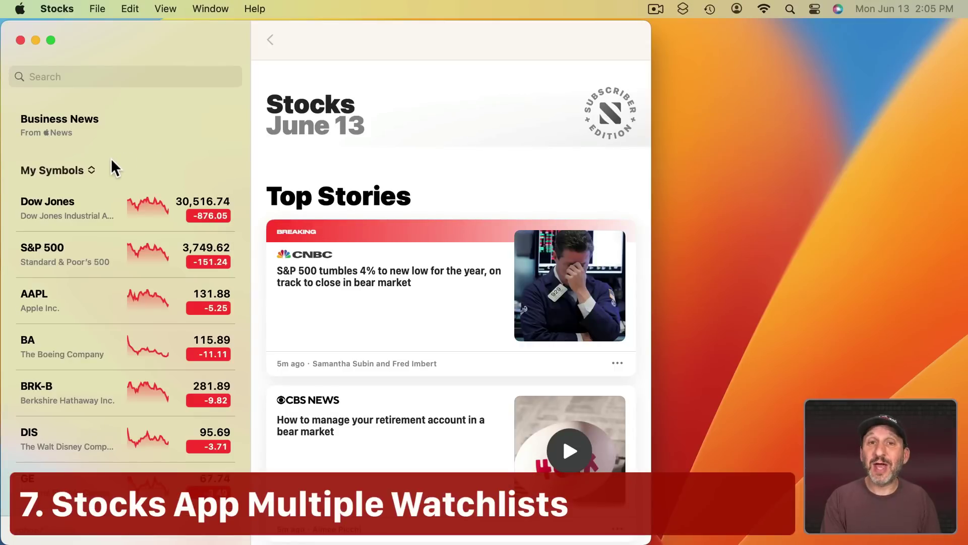
Choose New Watchlist from the My Symbols watchlist pop-up
click(66, 172)
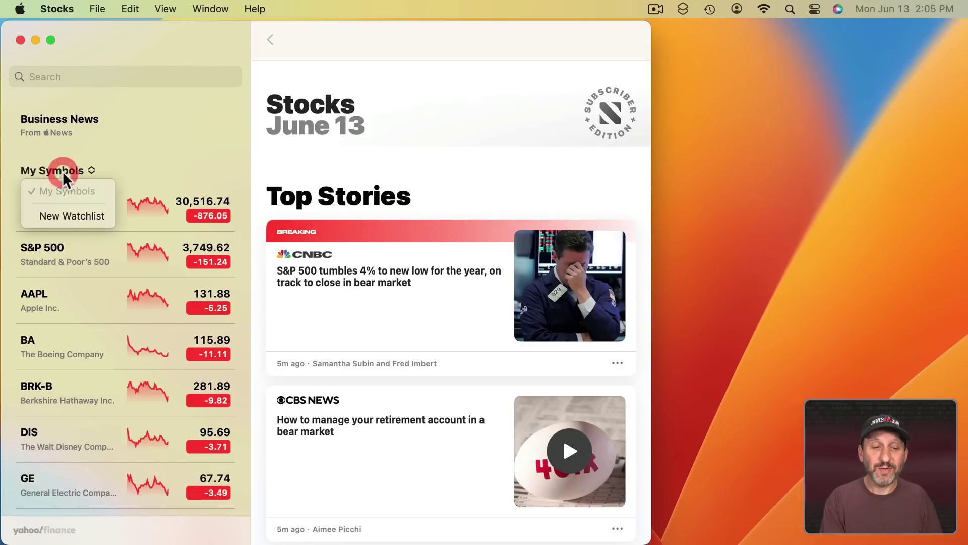
click(64, 214)
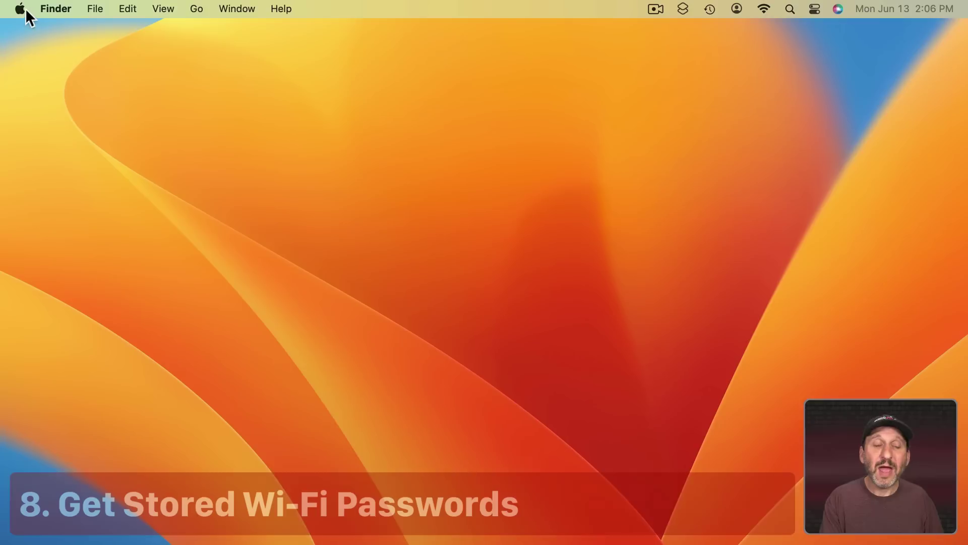
Open the Wi-Fi settings in System Settings from the Apple menu
click(20, 9)
click(36, 54)
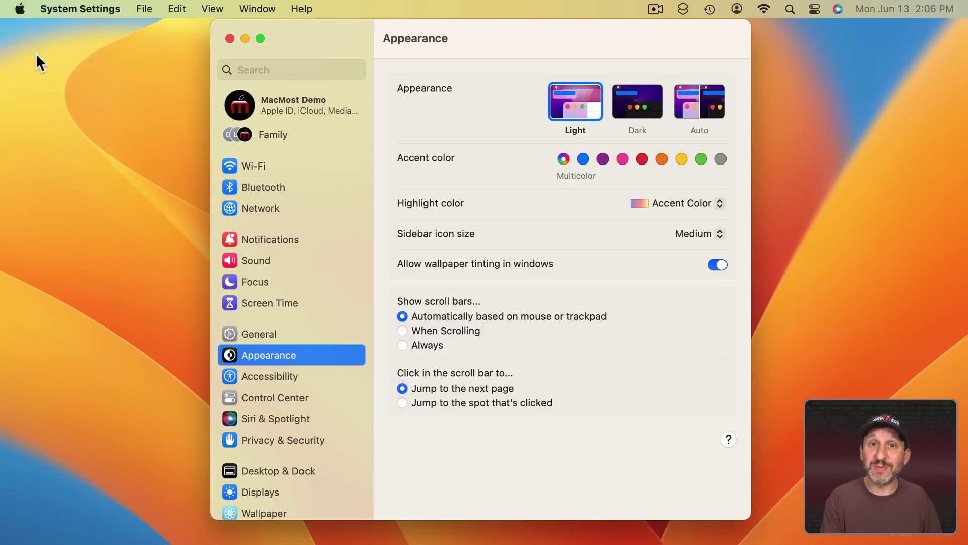
click(254, 162)
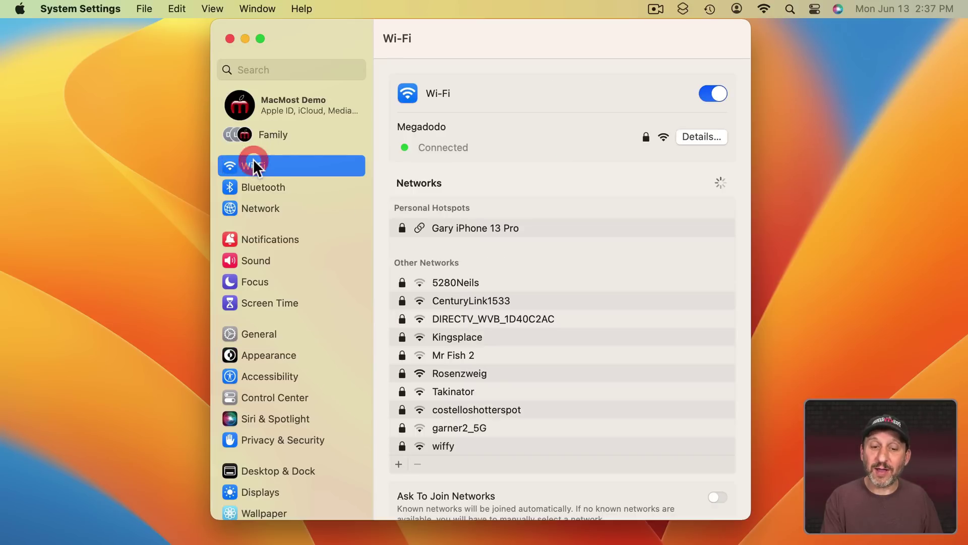
Copy the Jabberwocky network's saved password from the known networks list
scroll(550, 430, down, 5)
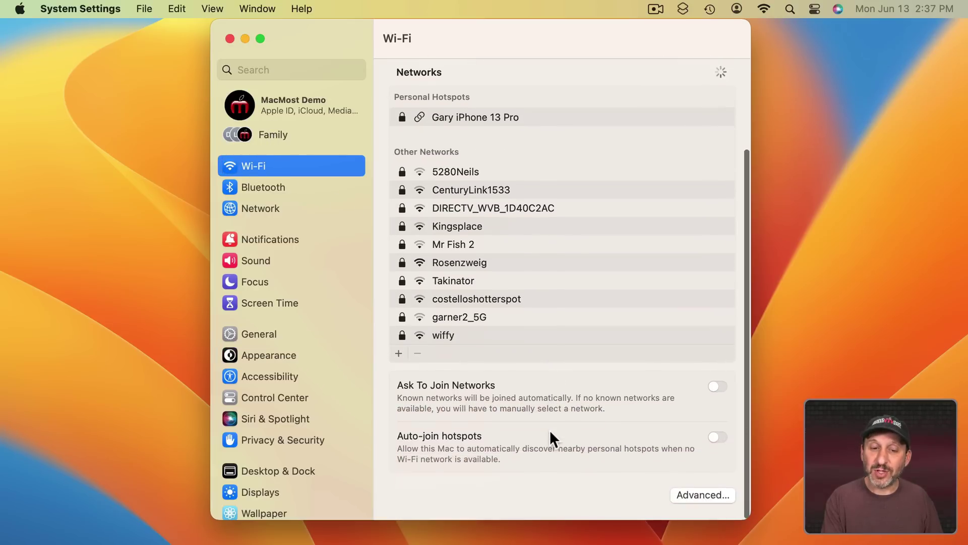
click(698, 498)
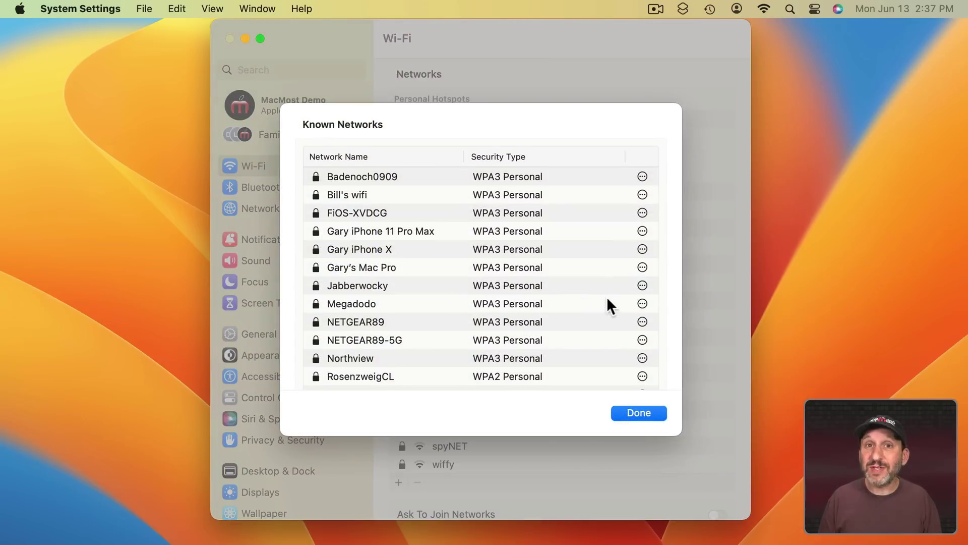
click(641, 285)
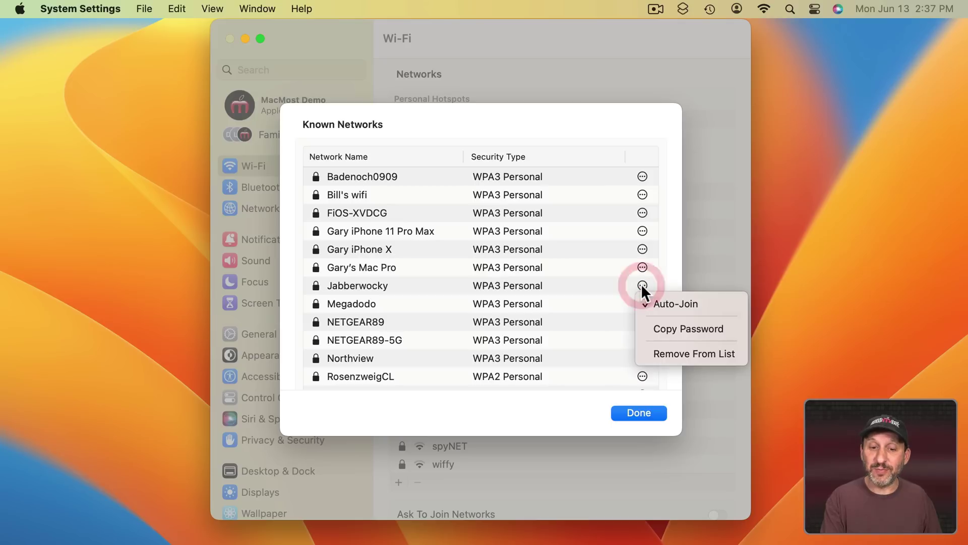
click(661, 328)
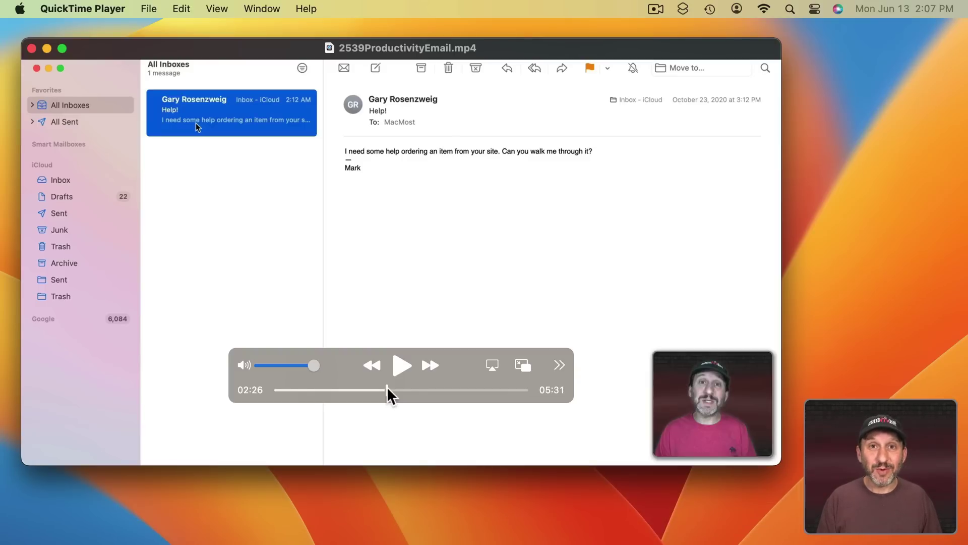
Copy the first email rule from the video via Live Text and paste it into TextEdit
drag(388, 390, 512, 389)
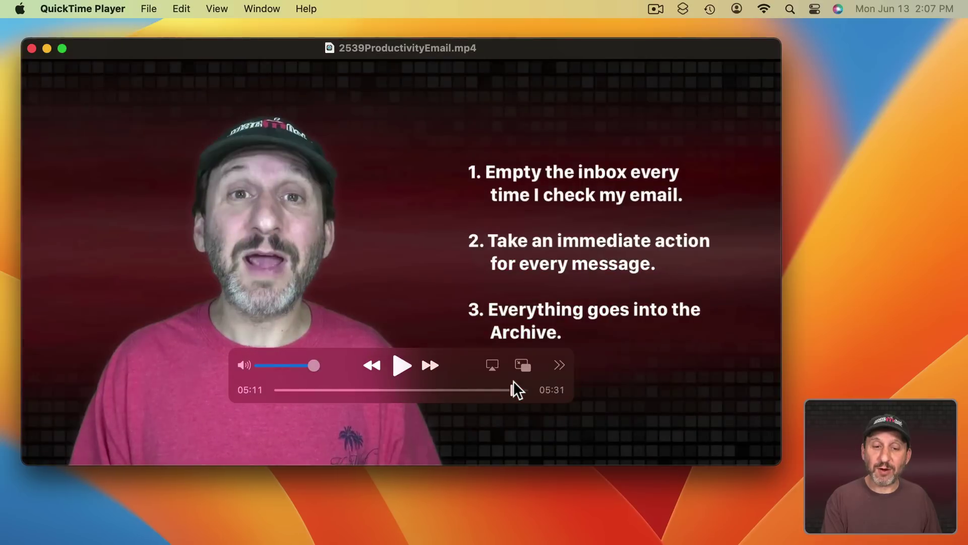
drag(487, 168, 696, 207)
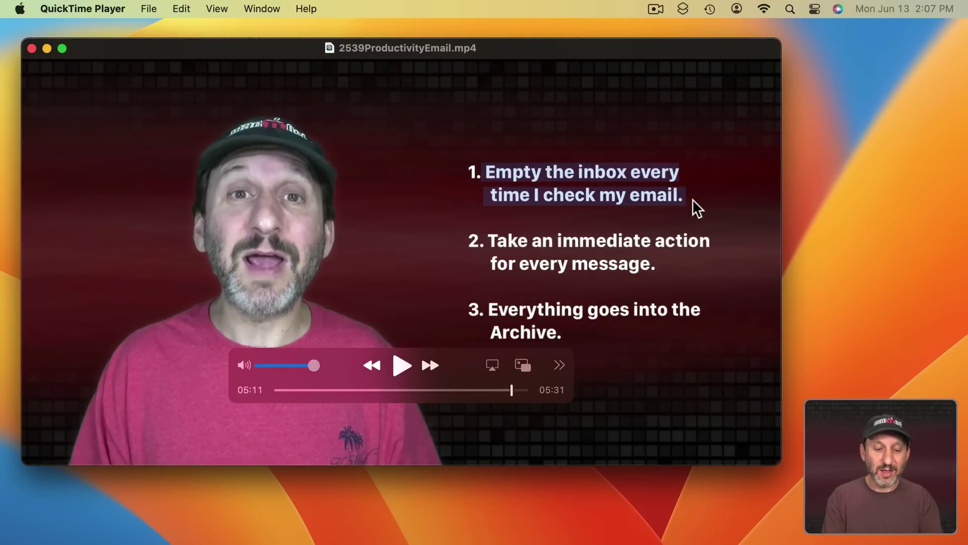
key(super+c)
click(308, 519)
key(super+v)
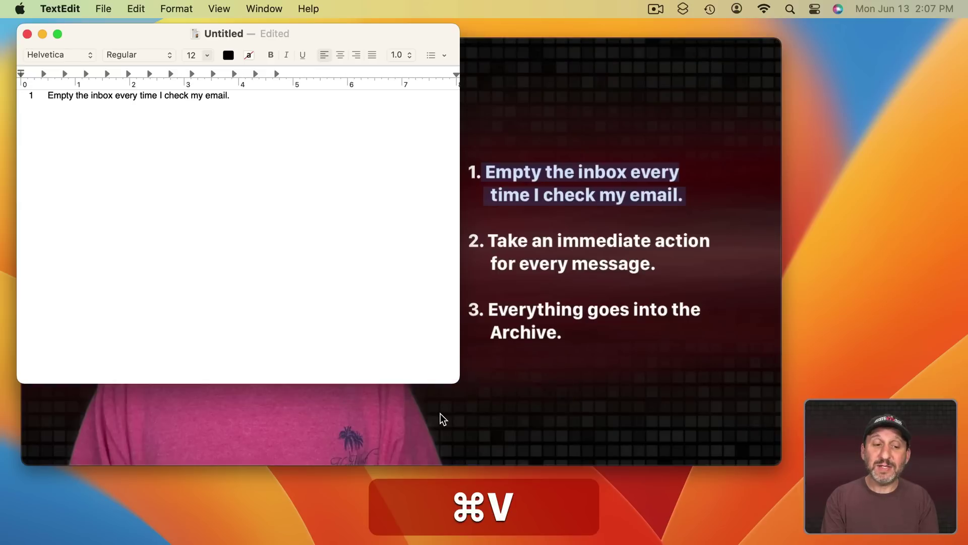
Jump to the video's end card and show the newsletter link's Live Text actions
click(441, 413)
click(522, 390)
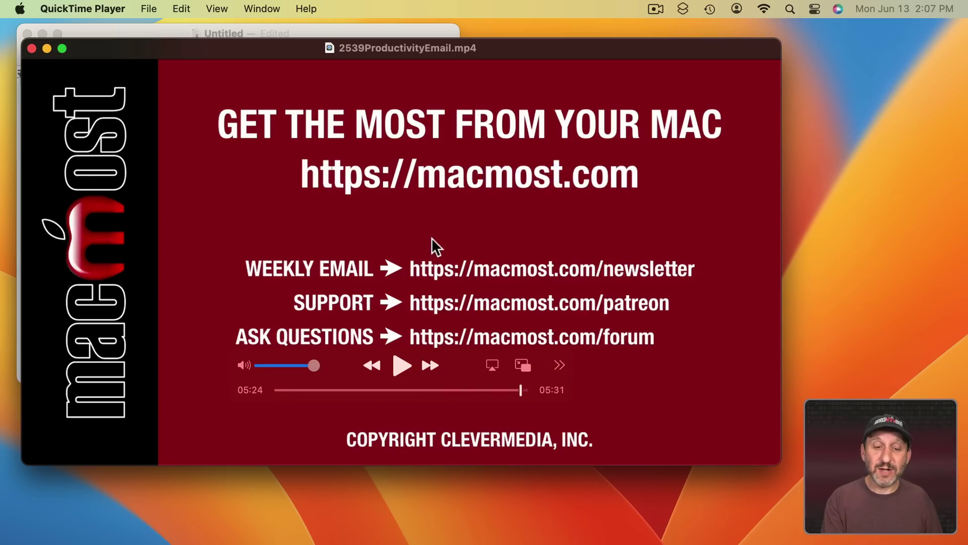
mouse_move(415, 272)
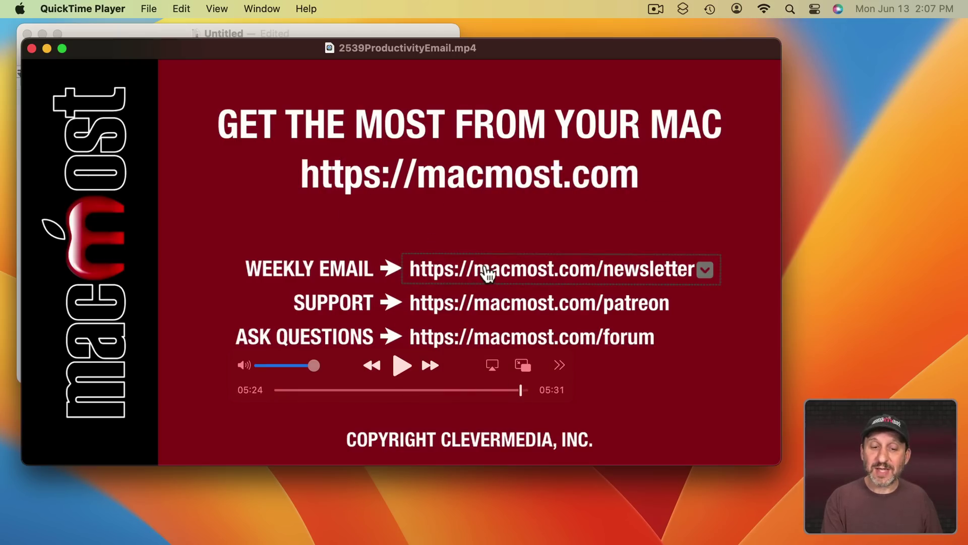
click(705, 271)
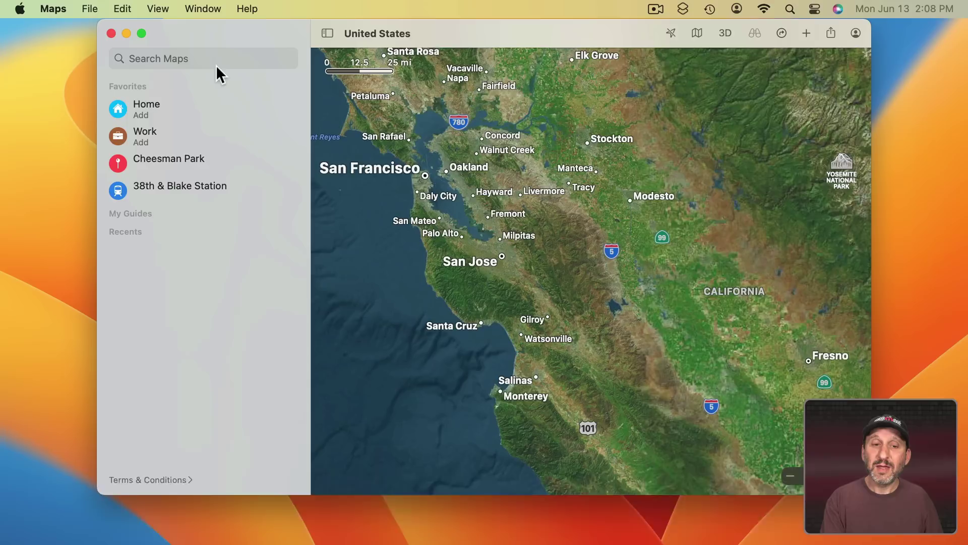
Search 'coors', get driving directions to Coors Field, and add a stop at Apple Store, Cherry Creek
click(215, 70)
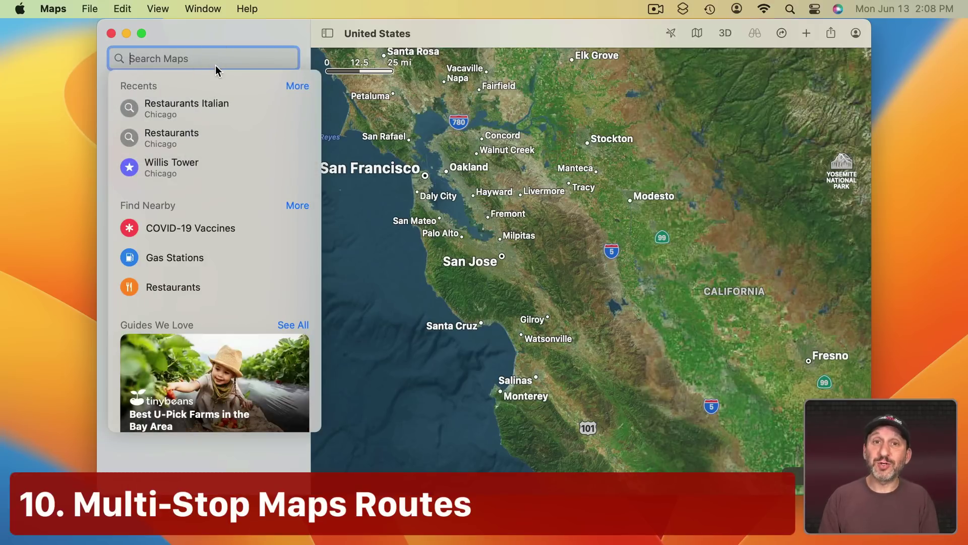
text(coors)
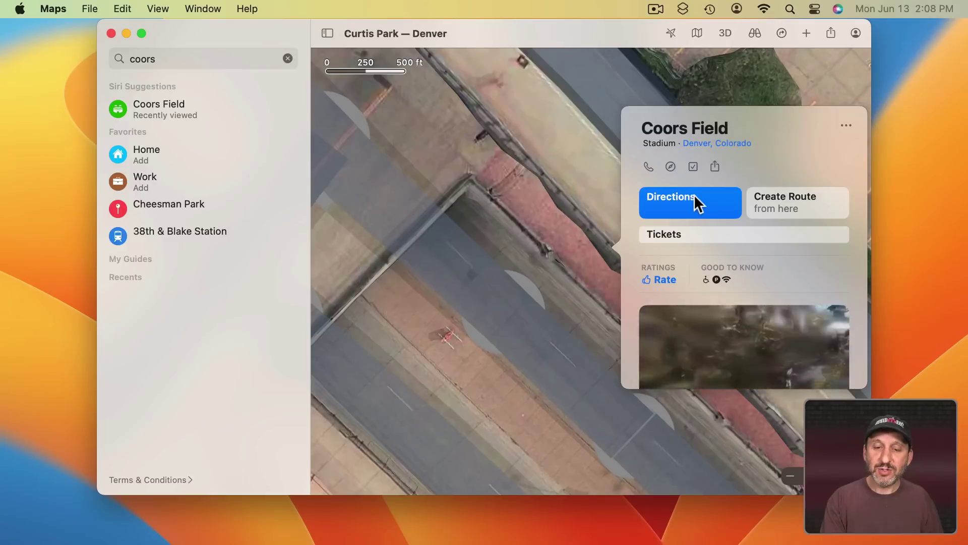
click(694, 196)
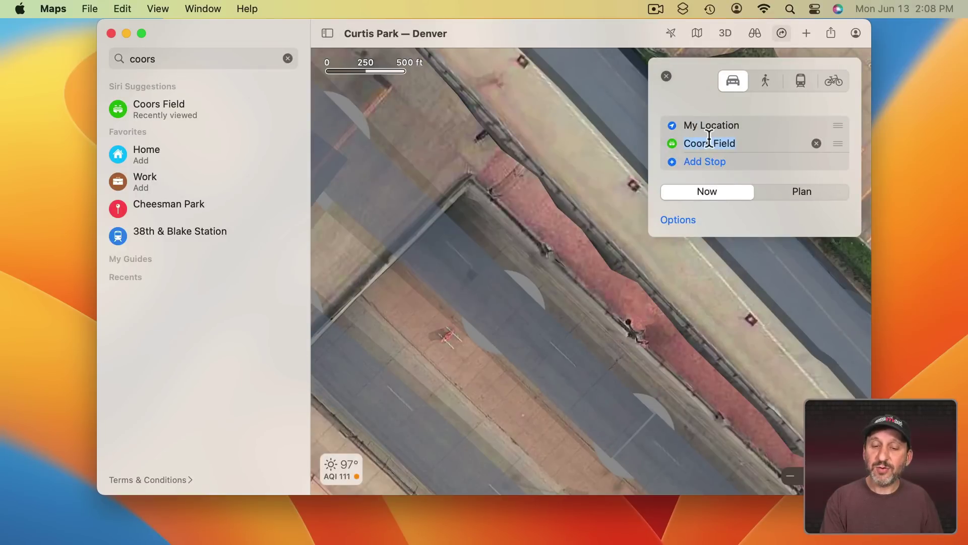
click(706, 158)
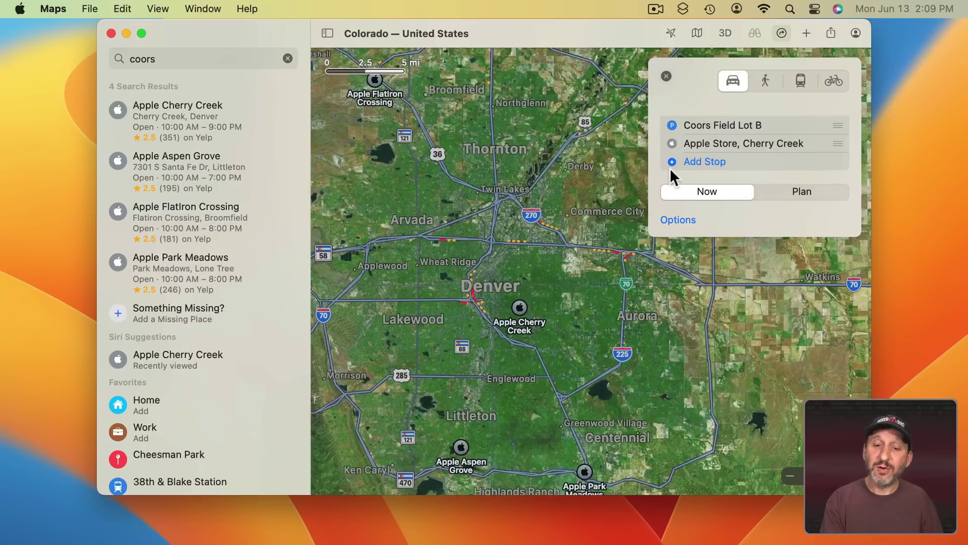